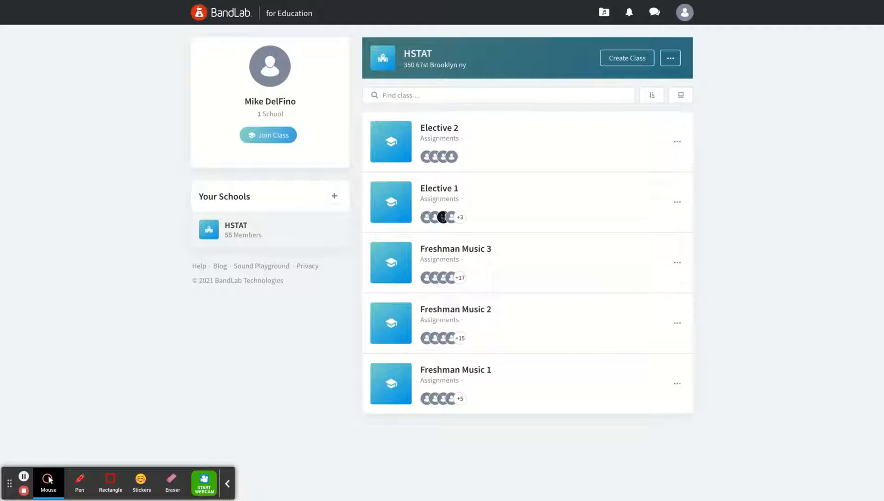
Open the Freshman Music 3 class to start a new personal project
click(525, 273)
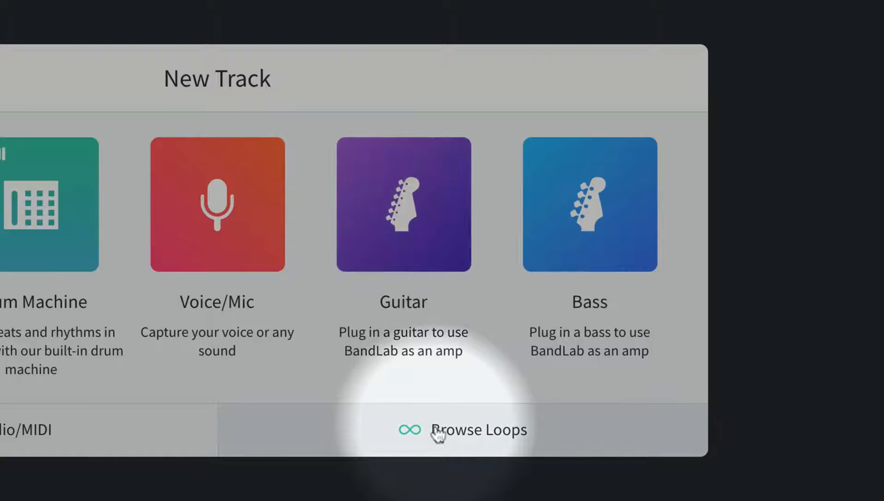
Choose Browse Loops from the New Track dialog to open the loop library
click(437, 434)
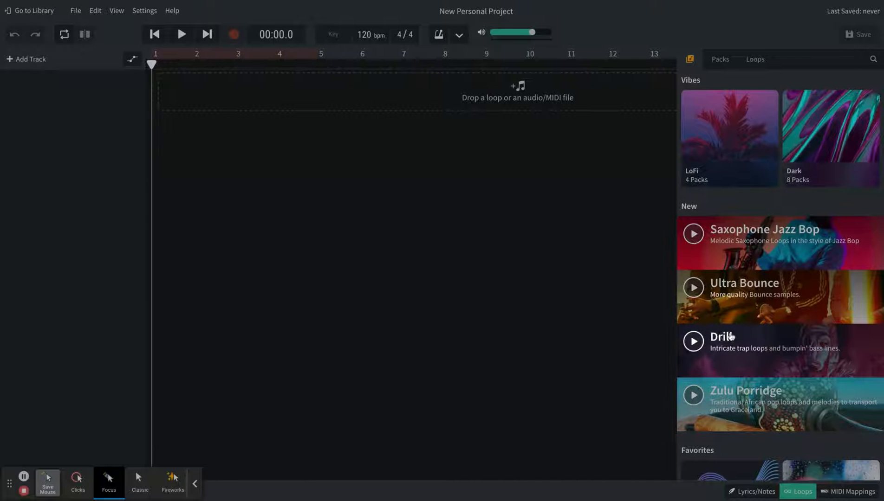
scroll(746, 395, down, 2)
scroll(728, 398, down, 2)
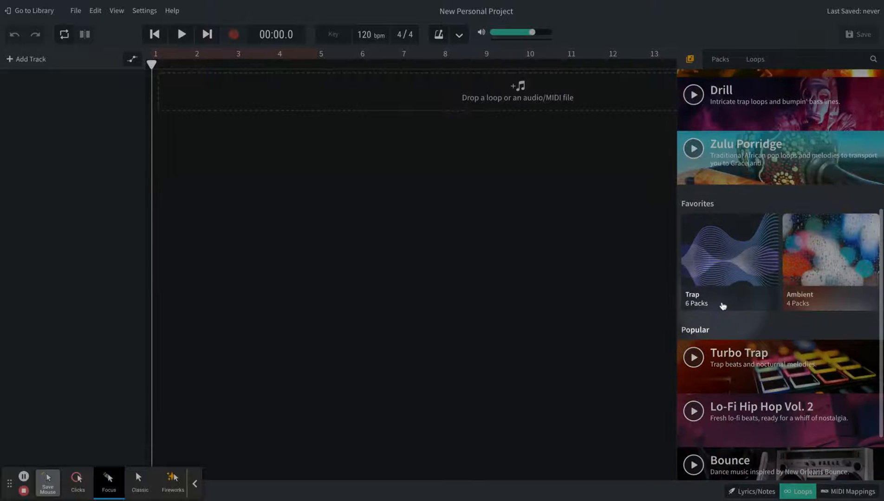
scroll(782, 364, down, 1)
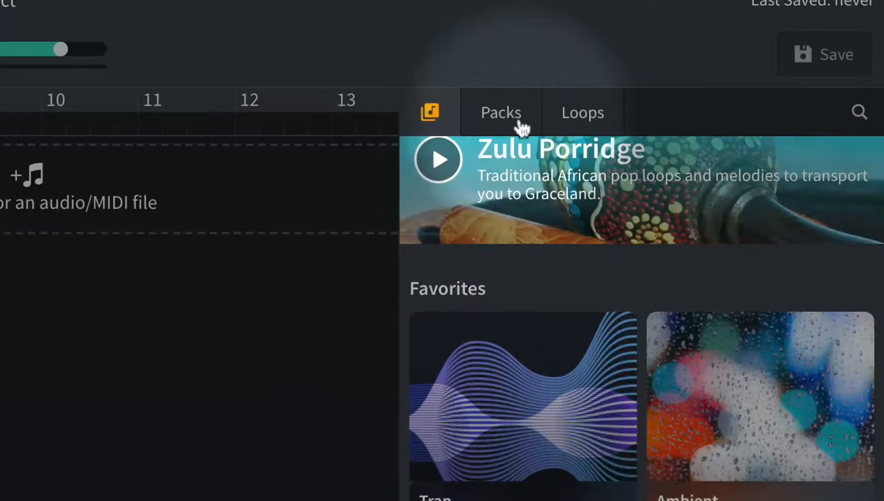
Switch the loop library from Packs to individual Loops and look through the Instruments and Genres filters
click(511, 117)
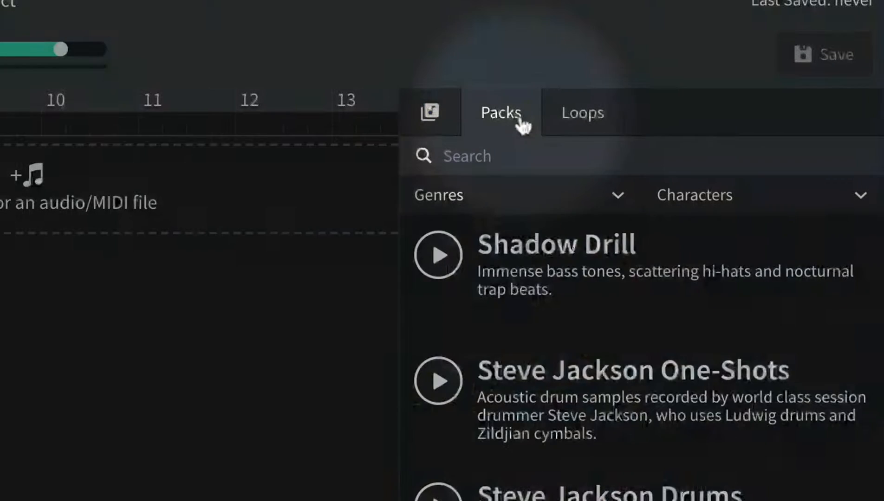
click(573, 116)
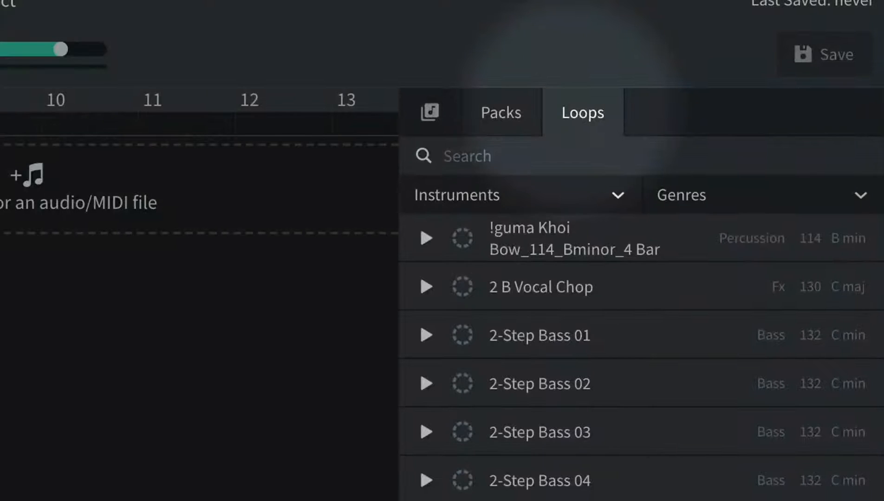
click(616, 195)
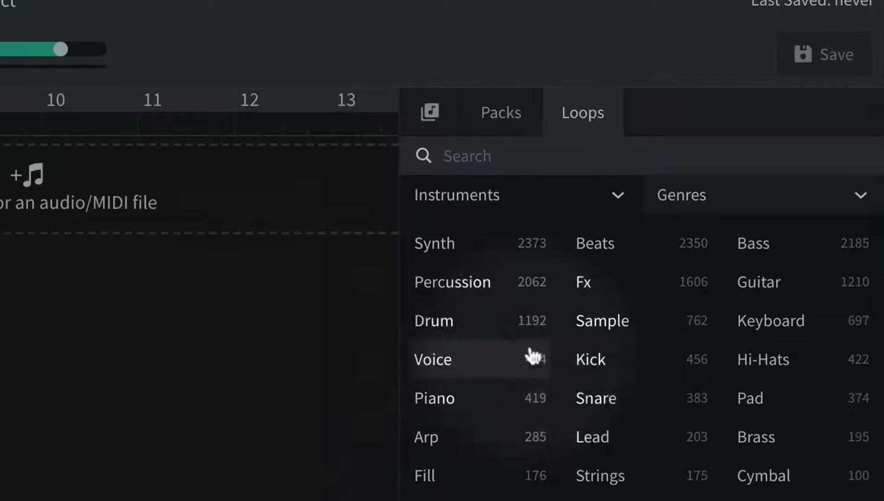
click(695, 207)
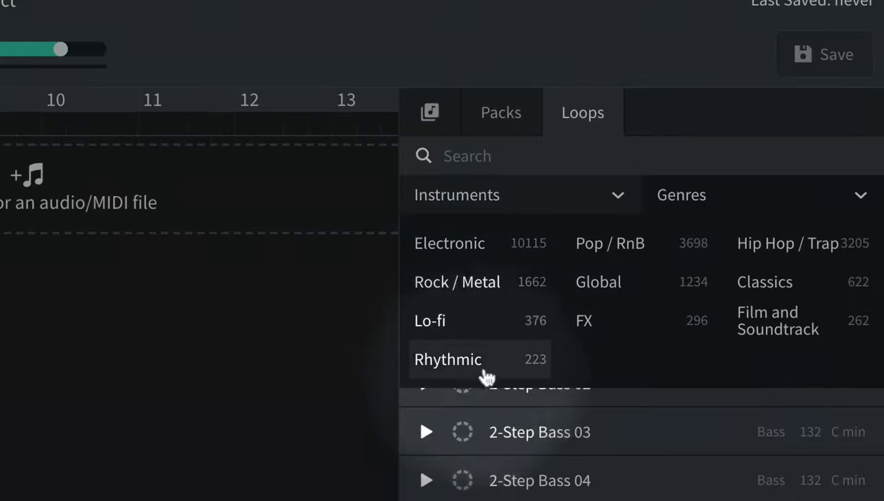
click(832, 198)
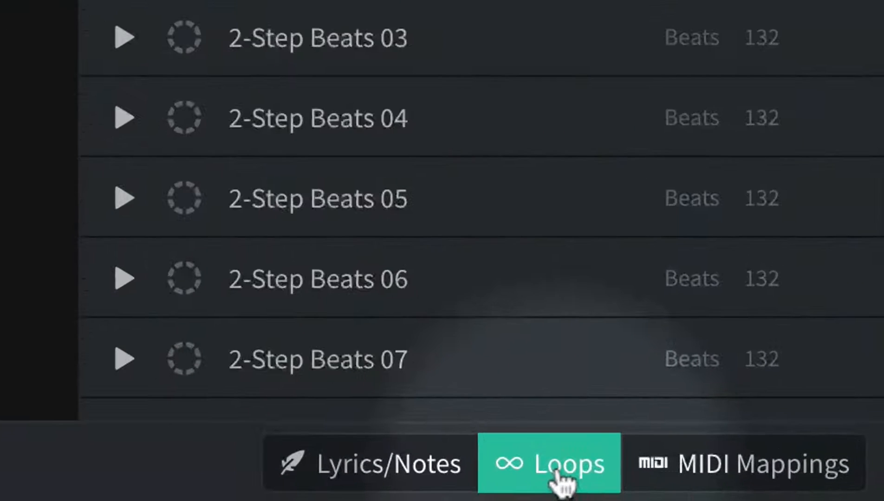
Hide the loop library from the bottom bar, then bring it back up
click(563, 477)
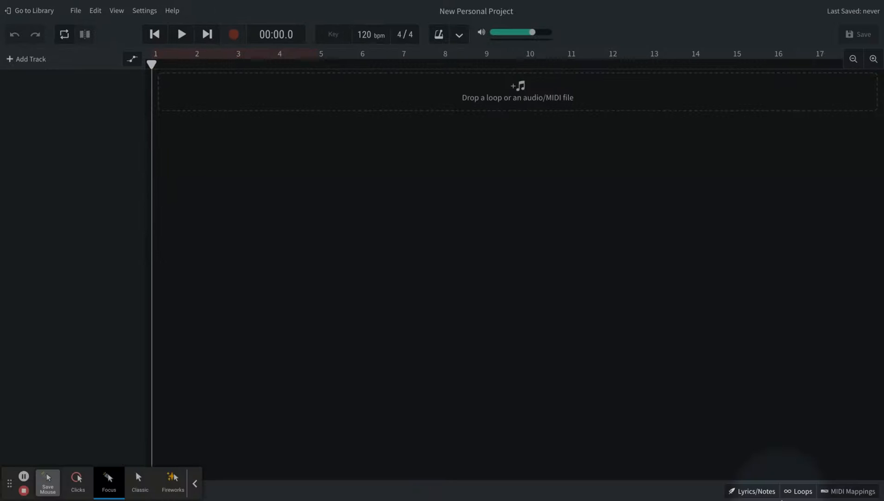
click(798, 492)
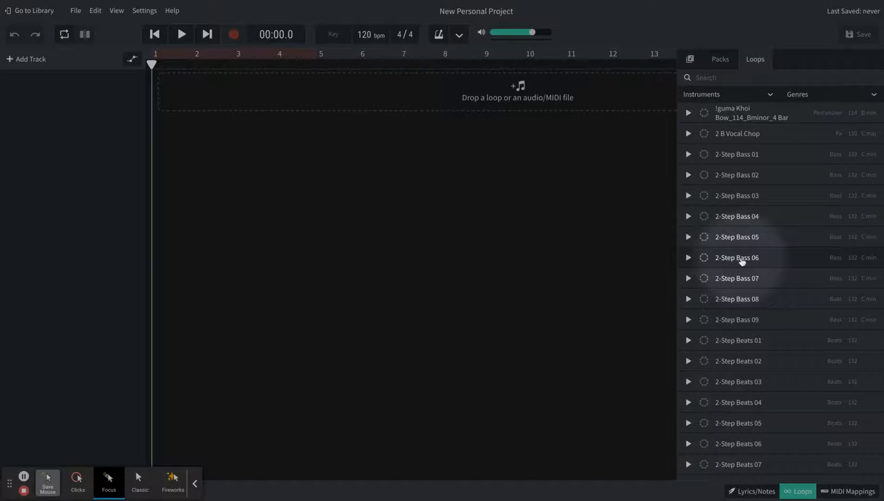
Drag 2-Step Bass 06 onto the timeline as the first track, widen and zoom the view, and select the clip
drag(741, 262, 208, 89)
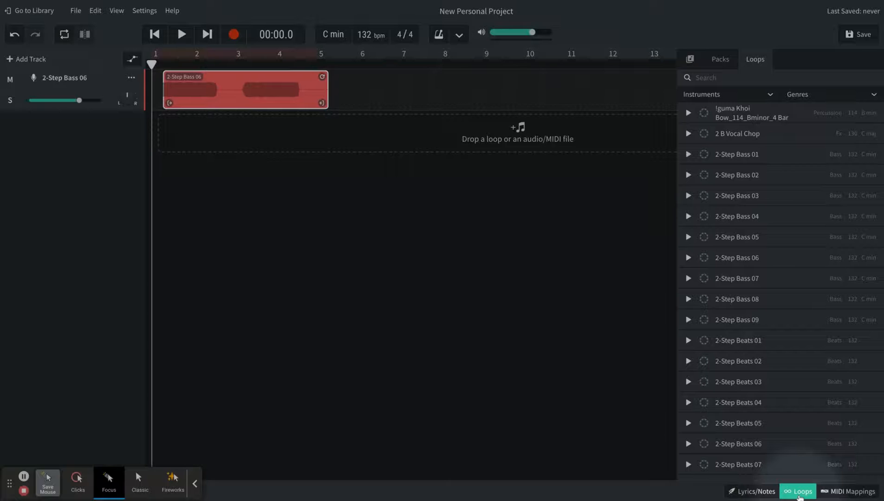
click(799, 491)
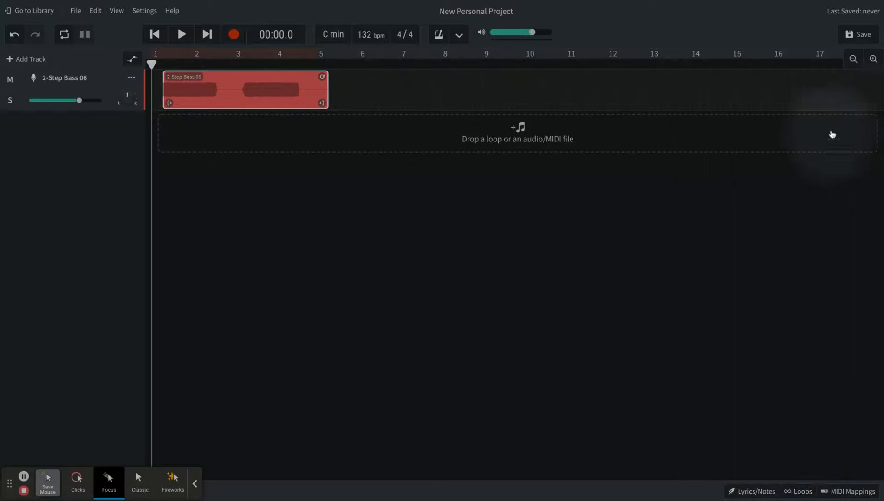
click(873, 58)
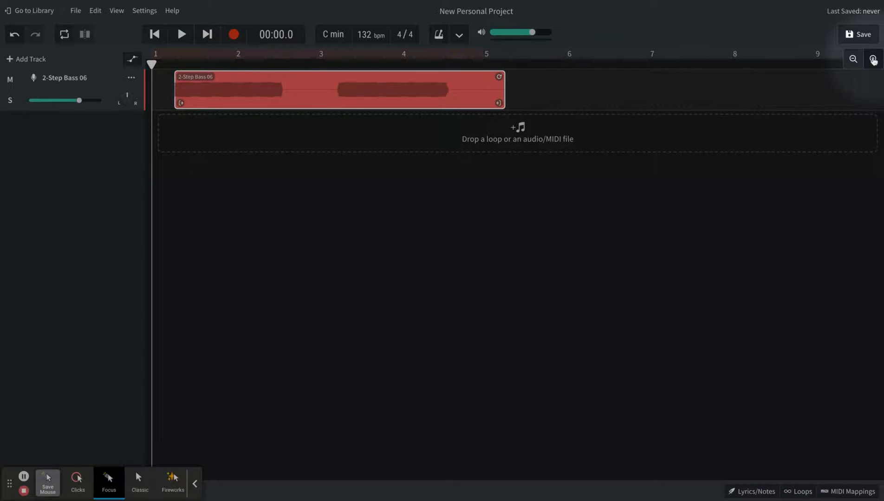
click(874, 59)
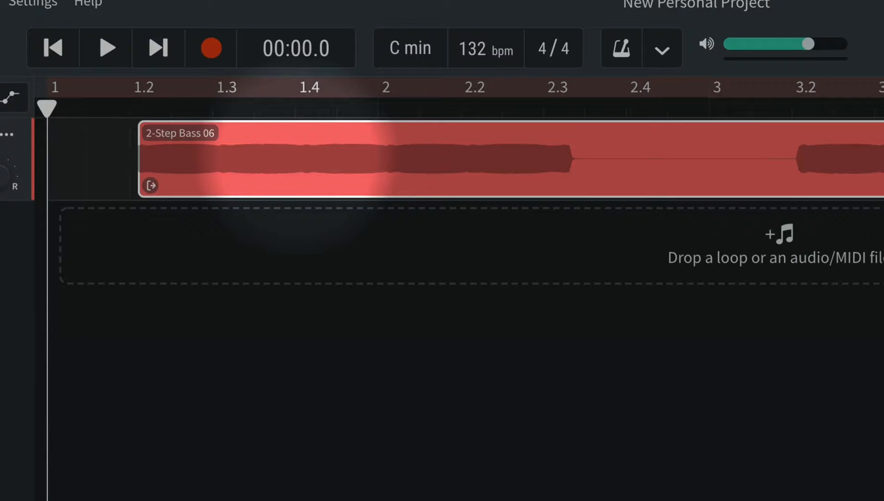
click(296, 157)
Slide the 2-Step Bass 06 clip left so it starts exactly at bar 1
drag(296, 157, 205, 158)
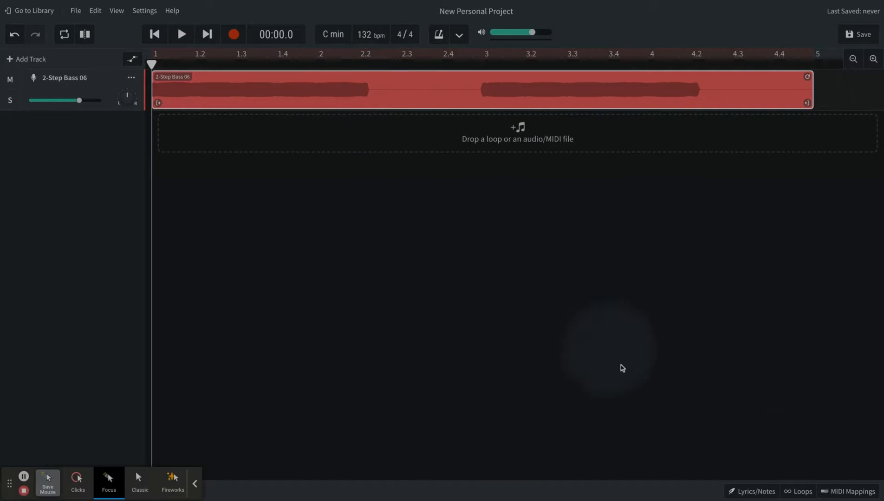
Reopen the loop library beside the aligned bass track
click(795, 492)
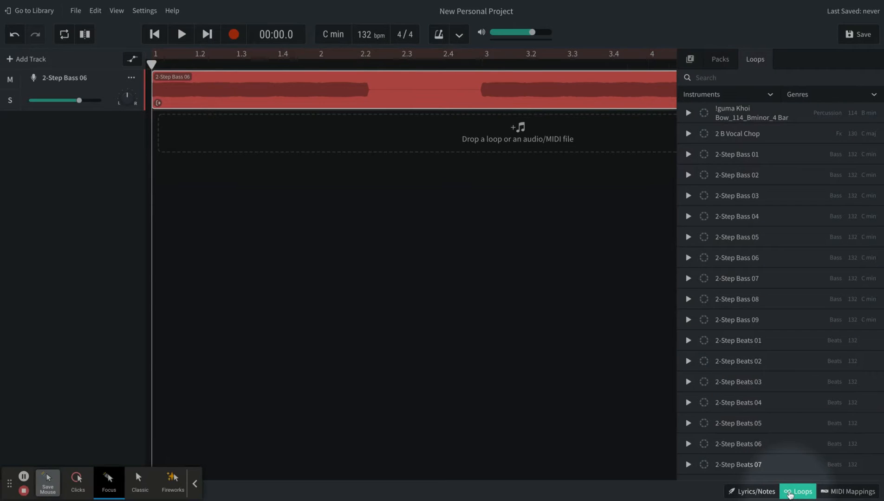